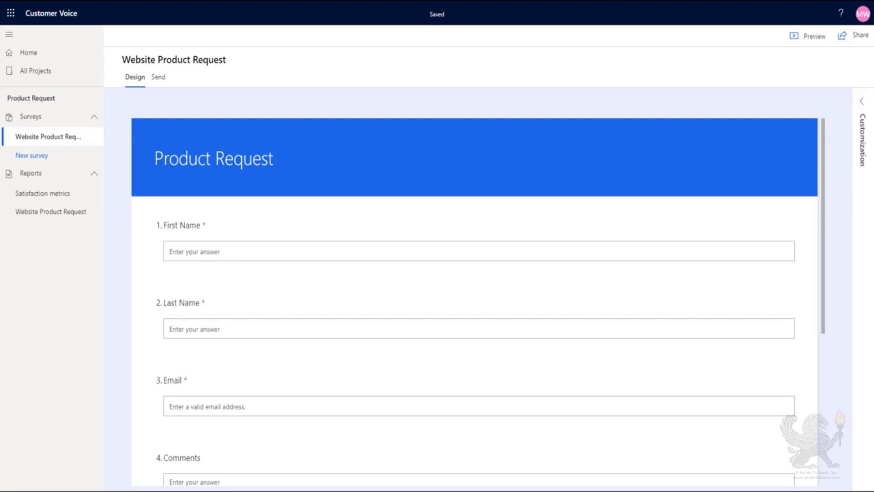
Review the personalization variables and their default values defined for the Website Product Request survey.
{"action": "left_click", "coordinate": [864, 109]}
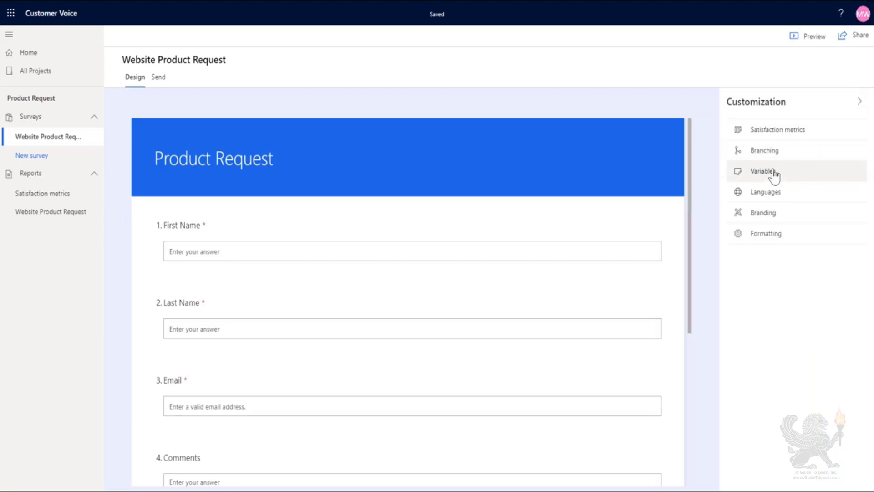
{"action": "left_click", "coordinate": [774, 173]}
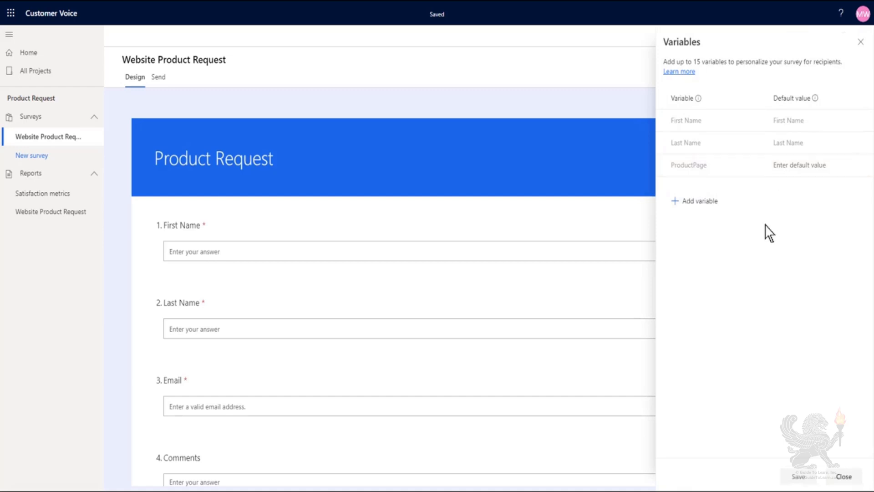
{"action": "left_click", "coordinate": [810, 166]}
{"action": "left_click", "coordinate": [769, 237]}
{"action": "left_click", "coordinate": [844, 476]}
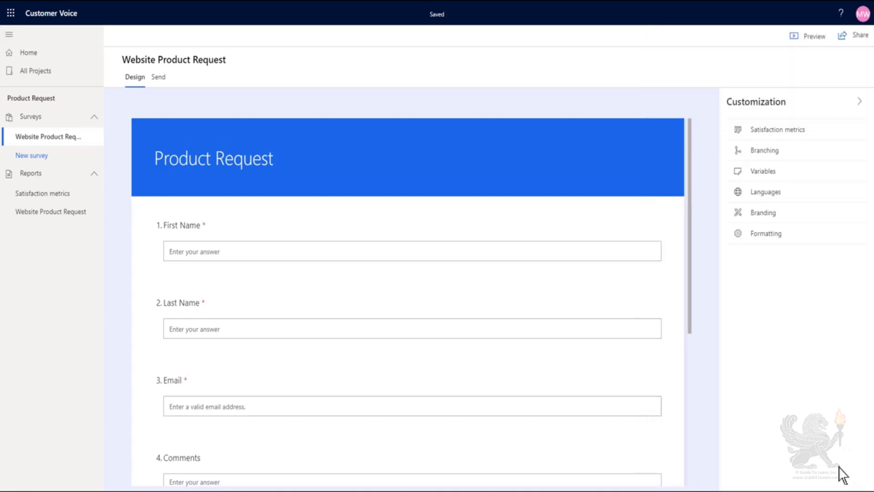
Copy the inline embed code of the Website Product Request survey from its embedding send option.
{"action": "left_click", "coordinate": [158, 78]}
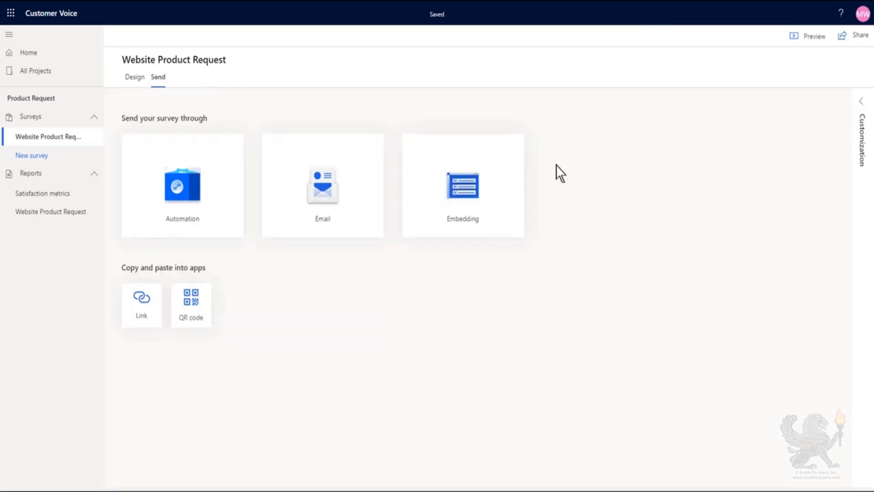
{"action": "left_click", "coordinate": [455, 195]}
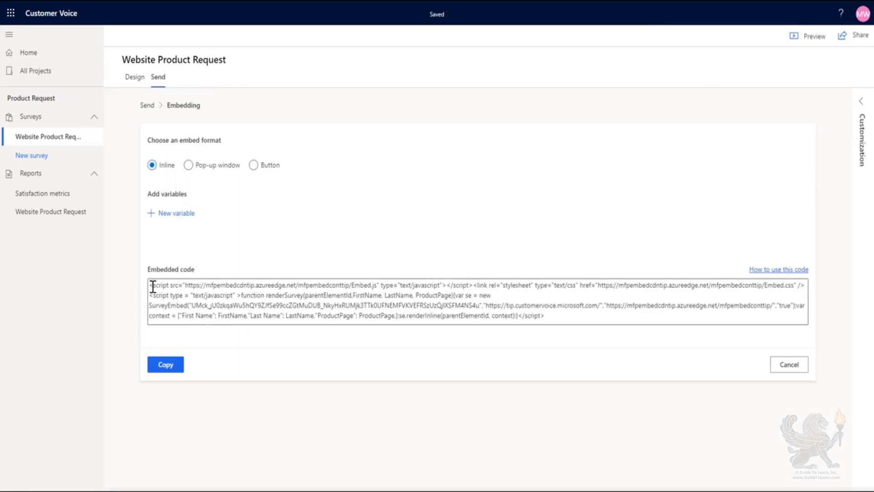
{"action": "left_click_drag", "start_coordinate": [151, 285], "coordinate": [586, 335]}
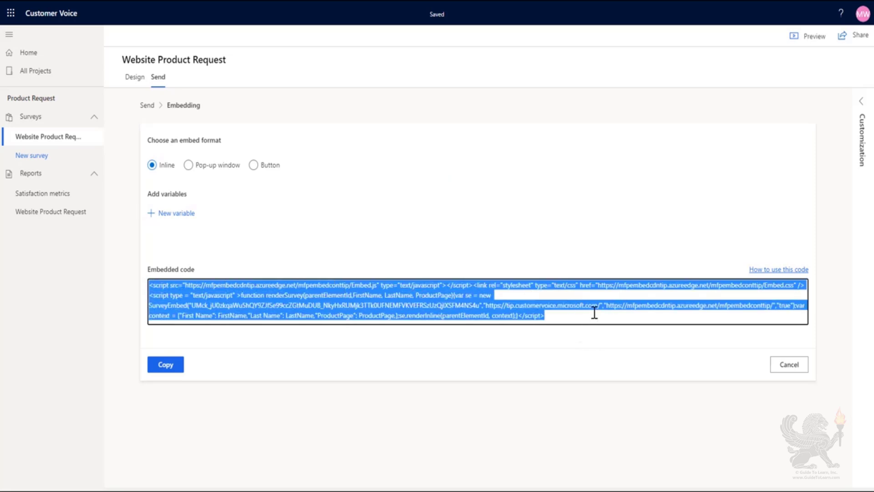
{"action": "left_click", "coordinate": [167, 365]}
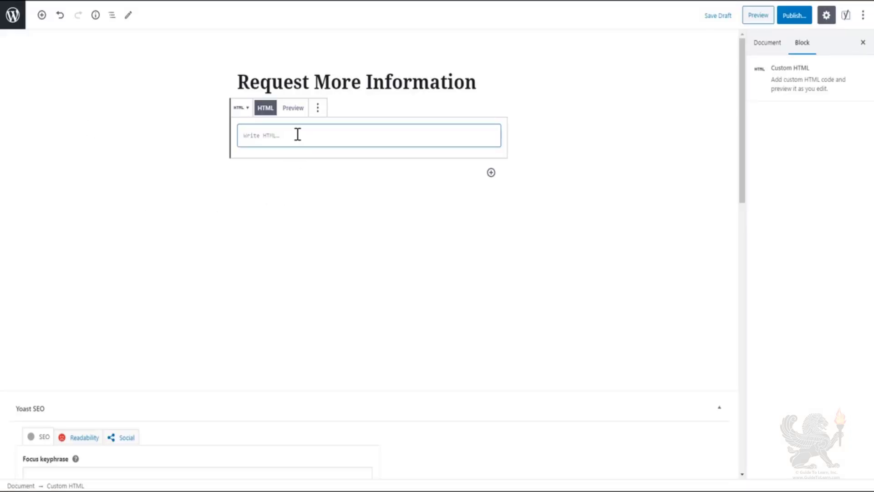
Switch to WordPress, paste the survey code into the Request More Information page's Custom HTML block, and check its First Name and ProductPage context variables.
{"action": "left_click", "coordinate": [297, 134]}
{"action": "key", "text": "ctrl+v"}
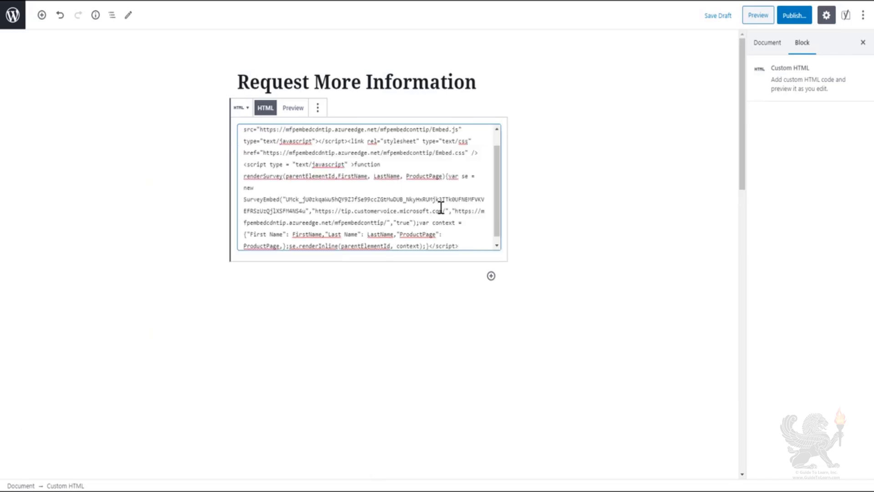
{"action": "scroll", "coordinate": [461, 216], "scroll_direction": "down", "scroll_amount": 1}
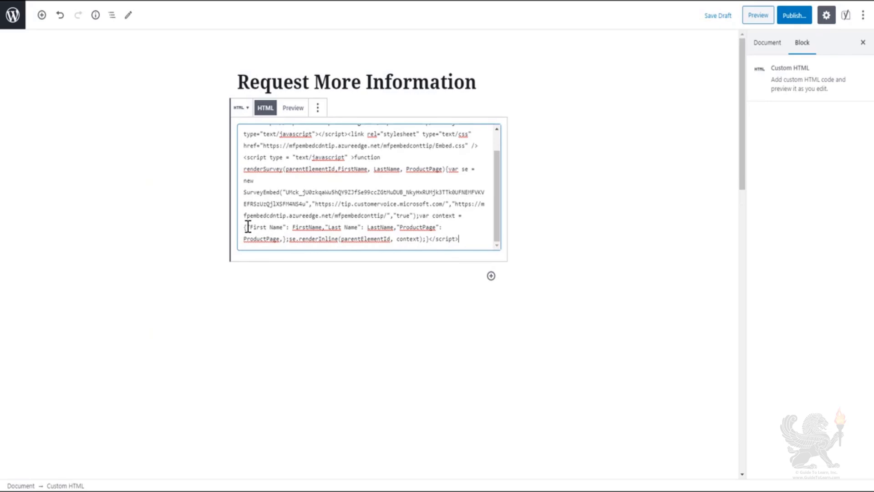
{"action": "left_click_drag", "start_coordinate": [248, 227], "coordinate": [323, 226]}
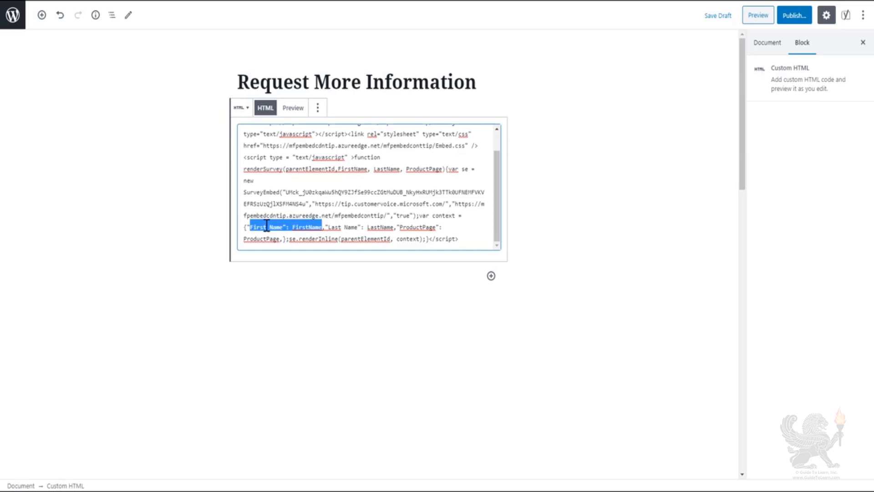
{"action": "left_click_drag", "start_coordinate": [325, 227], "coordinate": [278, 236]}
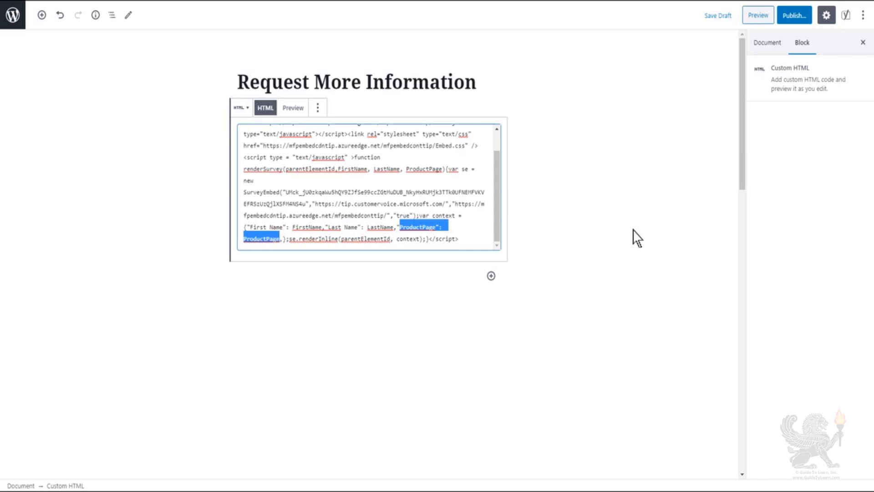
Append a centered surveyDiv container, 800px high and 600px wide with auto margins, after the embed script, separated by a blank line.
{"action": "left_click", "coordinate": [469, 238]}
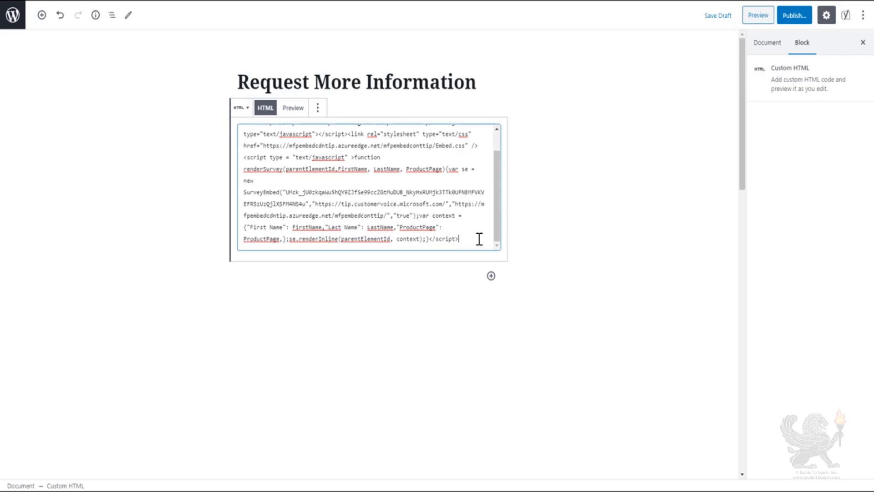
{"action": "key", "text": "ctrl+v"}
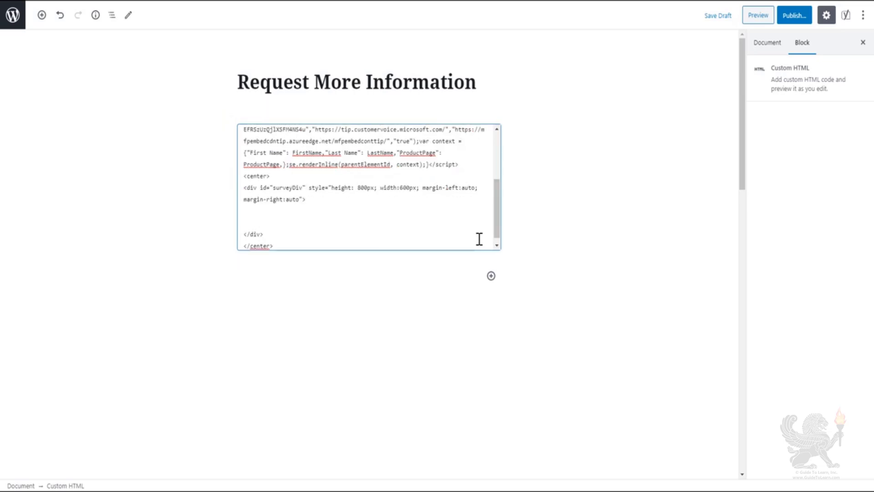
{"action": "left_click", "coordinate": [244, 176]}
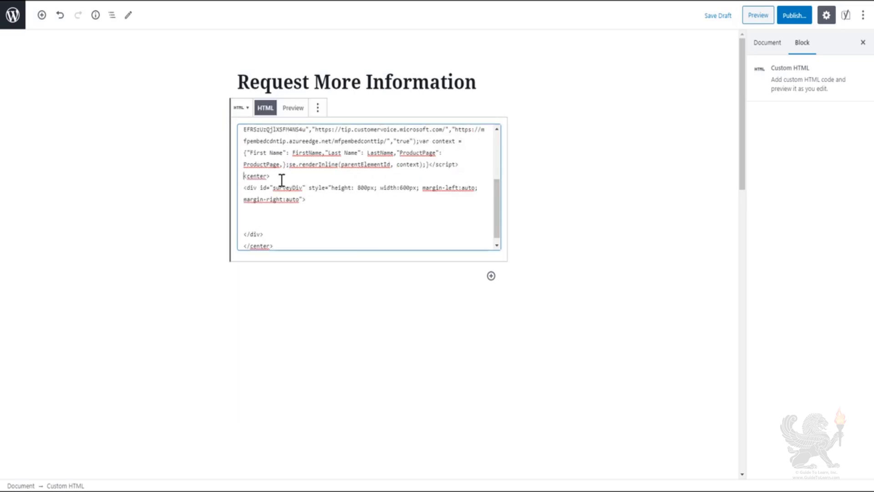
{"action": "key", "text": "Return"}
{"action": "scroll", "coordinate": [292, 192], "scroll_direction": "down", "scroll_amount": 1}
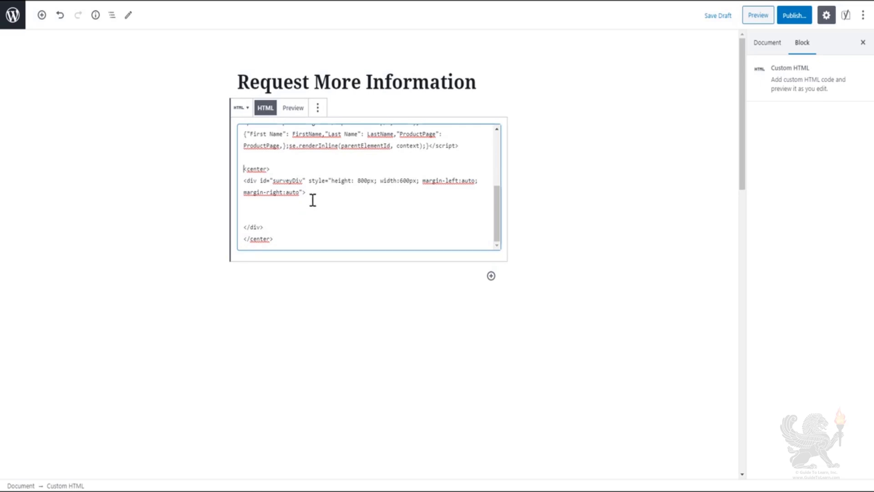
Insert a script inside the surveyDiv container that calls renderSurvey on window load with "surveyDiv", "Lead", "Capture" and "Product A".
{"action": "left_click", "coordinate": [291, 204]}
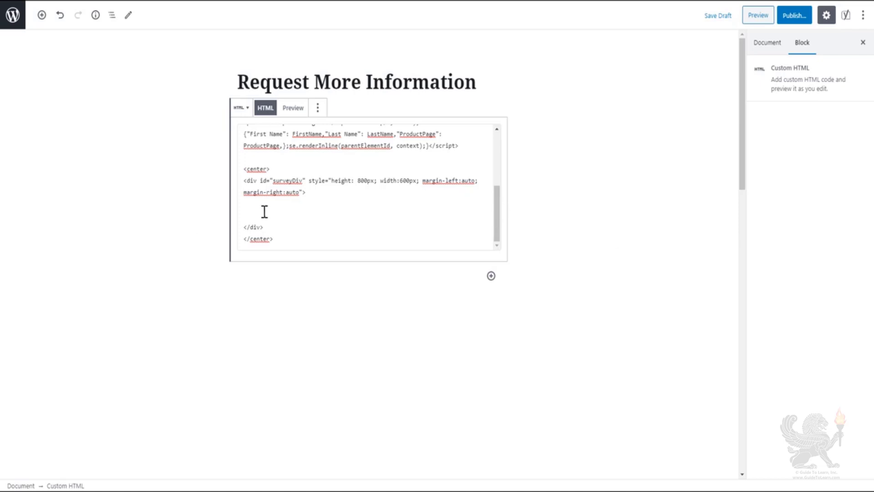
{"action": "left_click", "coordinate": [321, 210]}
{"action": "key", "text": "ctrl+v"}
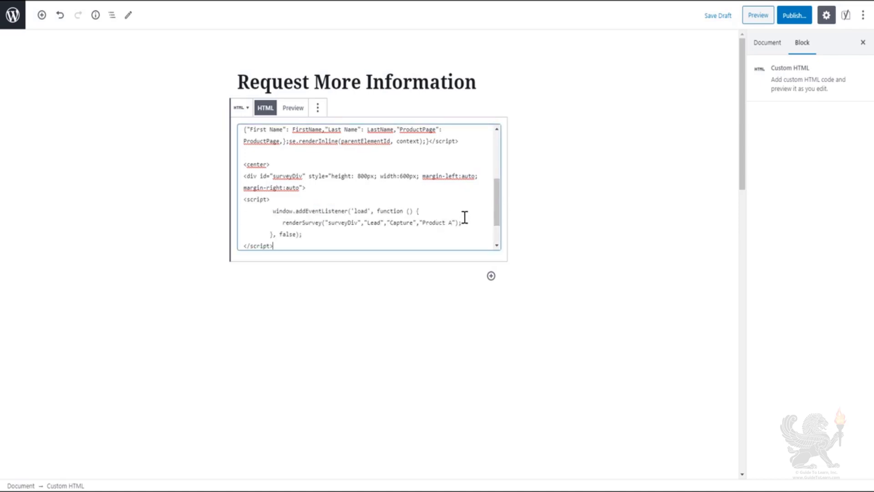
{"action": "scroll", "coordinate": [472, 213], "scroll_direction": "down", "scroll_amount": 1}
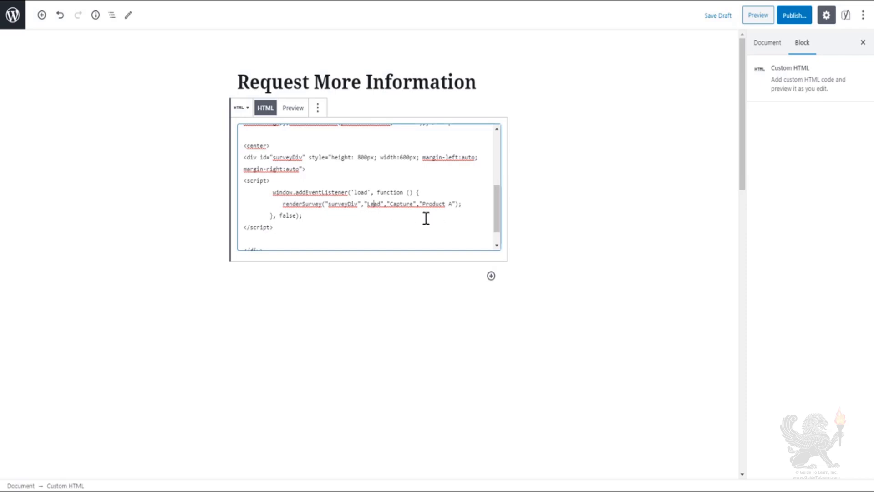
{"action": "left_click_drag", "start_coordinate": [367, 203], "coordinate": [413, 203]}
{"action": "left_click_drag", "start_coordinate": [423, 204], "coordinate": [451, 204]}
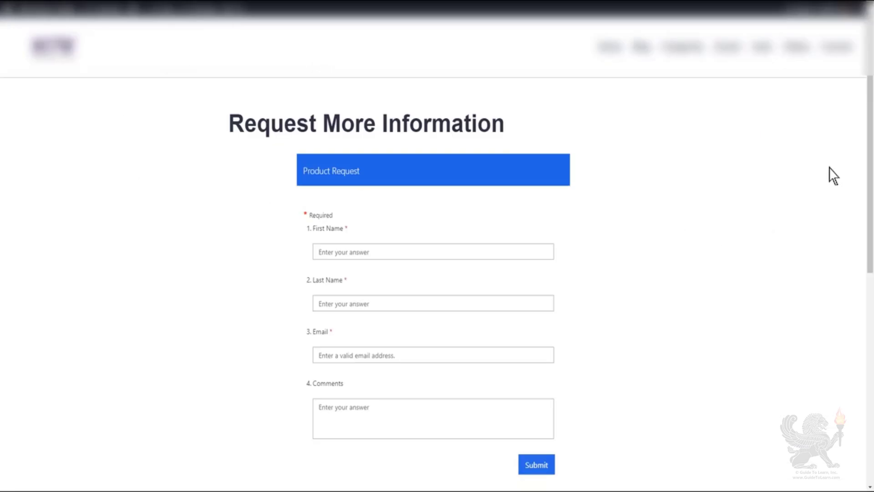
On the rendered Request More Information page, fill in the Product Request form's first name, last name and email.
{"action": "left_click_drag", "start_coordinate": [868, 146], "coordinate": [870, 161]}
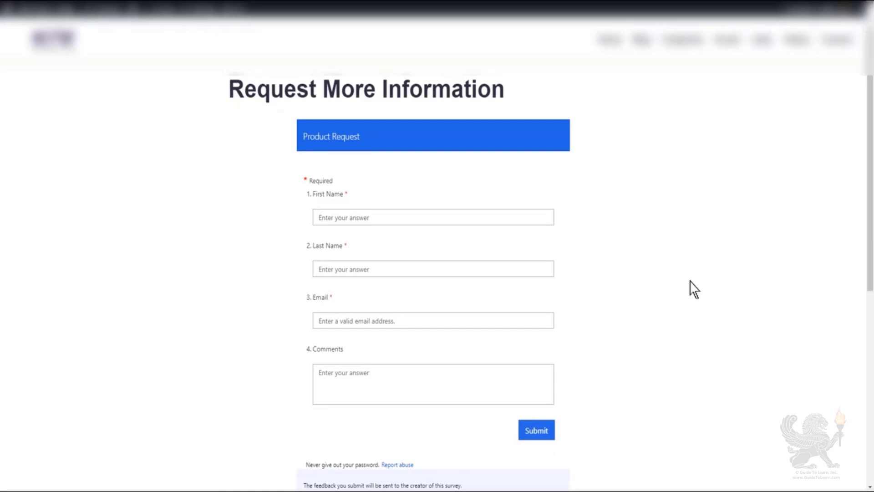
{"action": "left_click", "coordinate": [419, 220]}
{"action": "type", "text": "Jane"}
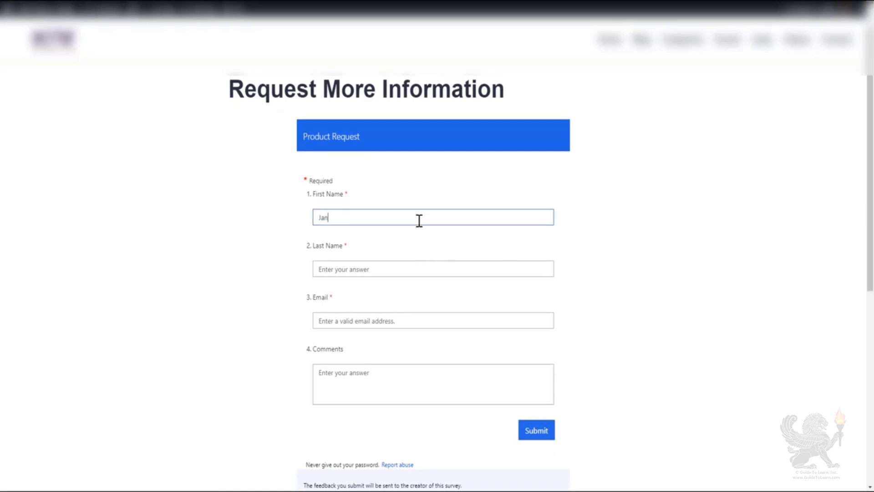
{"action": "key", "text": "Tab"}
{"action": "type", "text": "Doe"}
{"action": "left_click", "coordinate": [408, 318]}
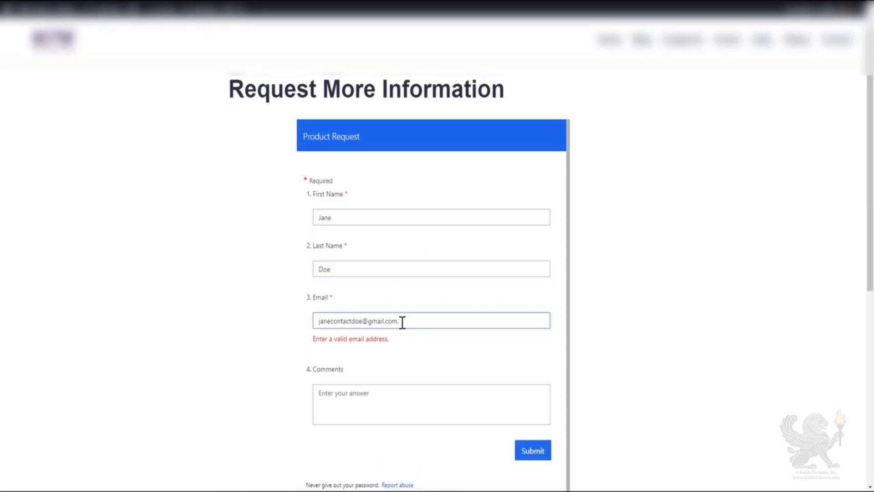
Enter the comment "Please could you email me your product brochure? Thank you" and submit the form.
{"action": "left_click", "coordinate": [405, 375]}
{"action": "type", "text": "Please could you email me your product brochure? Thank you"}
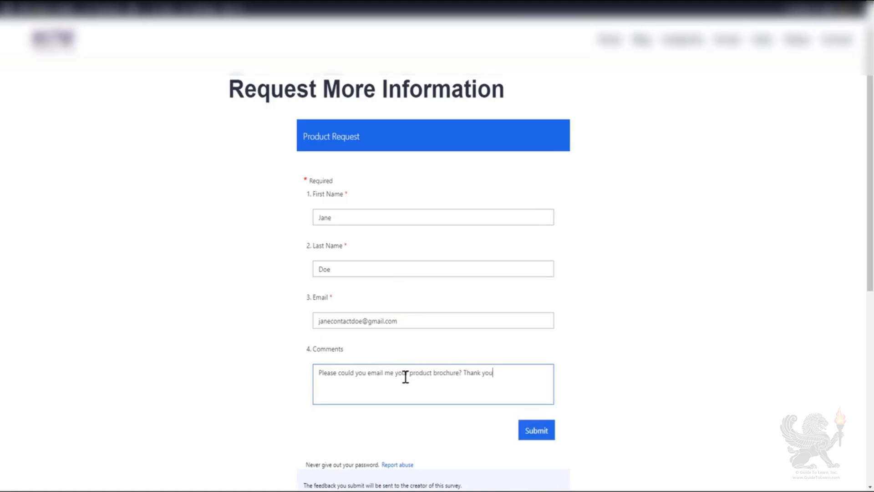
{"action": "left_click", "coordinate": [538, 431]}
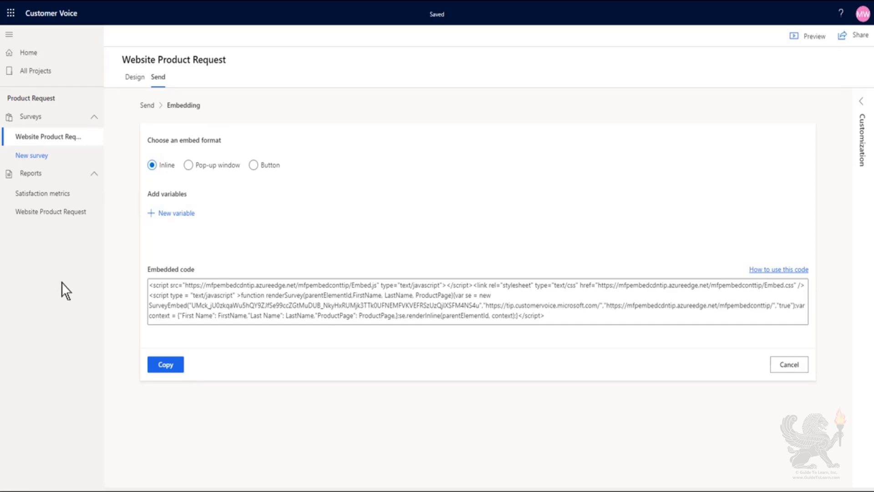
Switch back to Customer Voice and review the latest responses to each question in the Website Product Request report.
{"action": "left_click", "coordinate": [72, 218]}
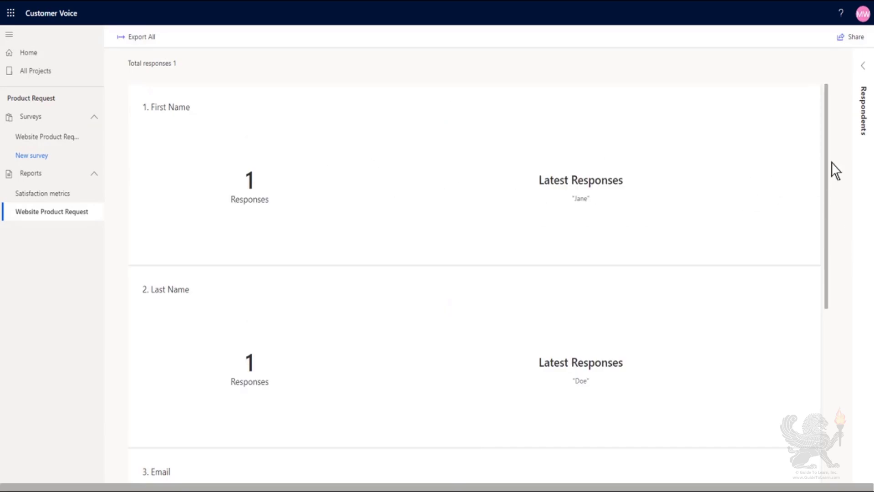
{"action": "left_click_drag", "start_coordinate": [825, 143], "coordinate": [833, 355]}
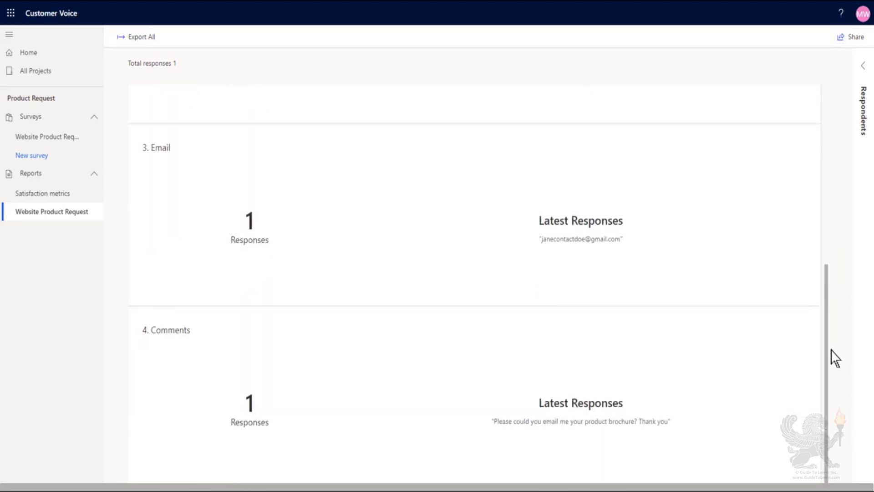
{"action": "left_click_drag", "start_coordinate": [843, 290], "coordinate": [822, 86]}
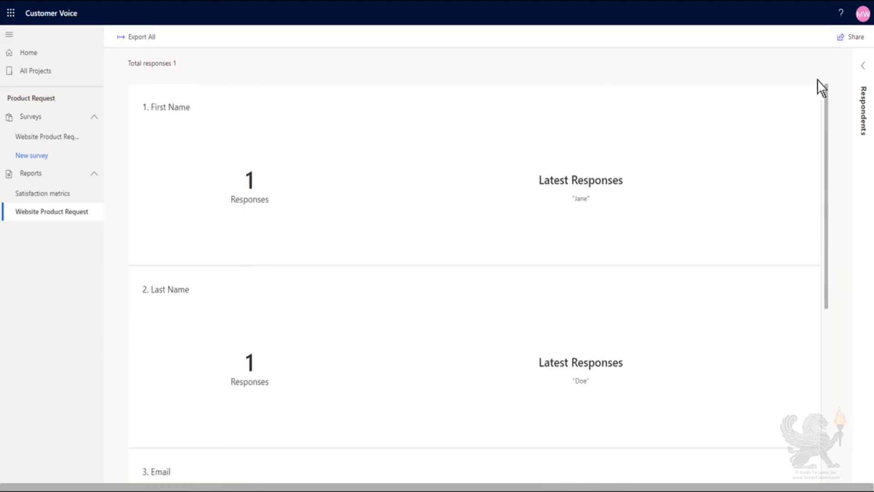
Open the anonymous respondent's response from the respondents list and view its personalized data.
{"action": "left_click", "coordinate": [865, 67]}
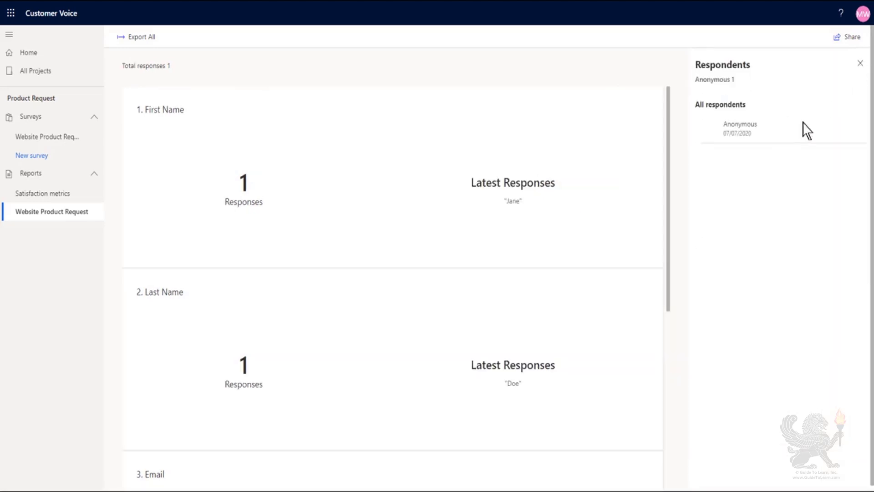
{"action": "left_click", "coordinate": [767, 127]}
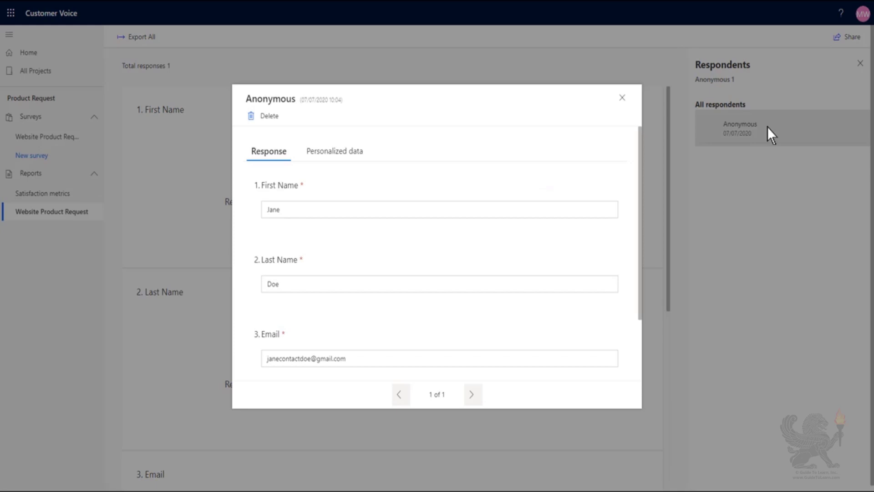
{"action": "left_click", "coordinate": [339, 153]}
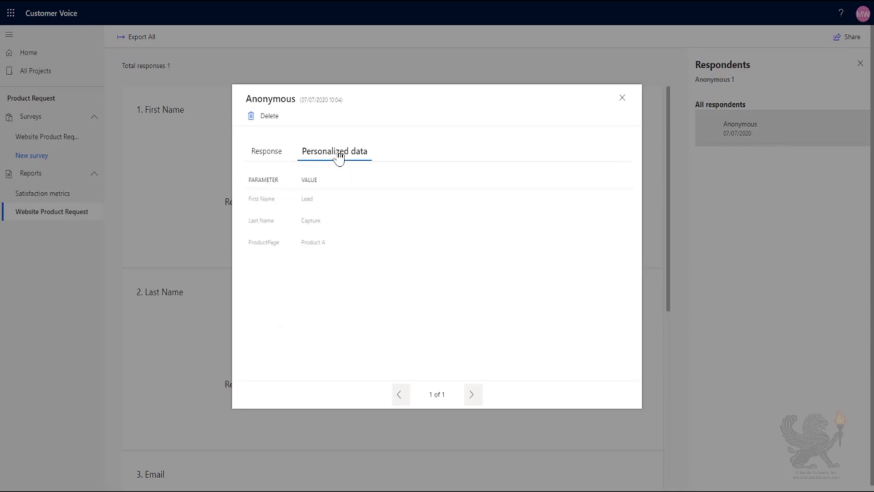